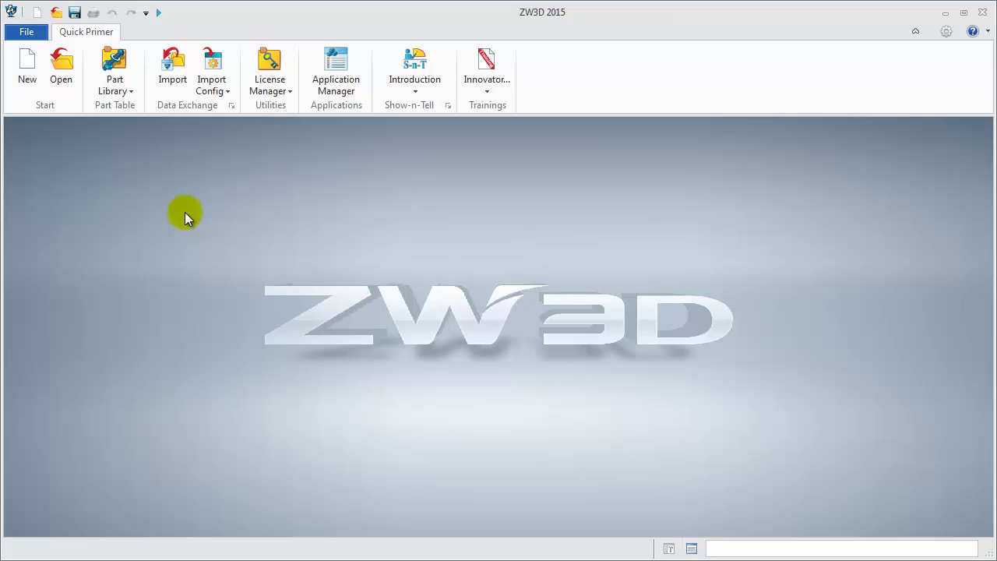
Toggle the classic menu bar (File, Tools, Utilities, Applications, Help) from the Quick Access arrow
left_click(160, 12)
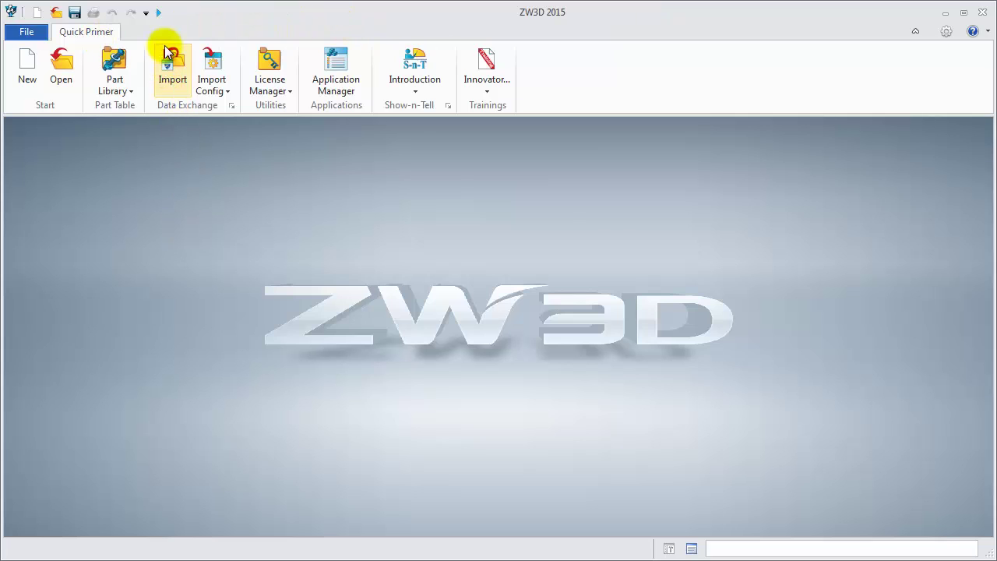
left_click(160, 13)
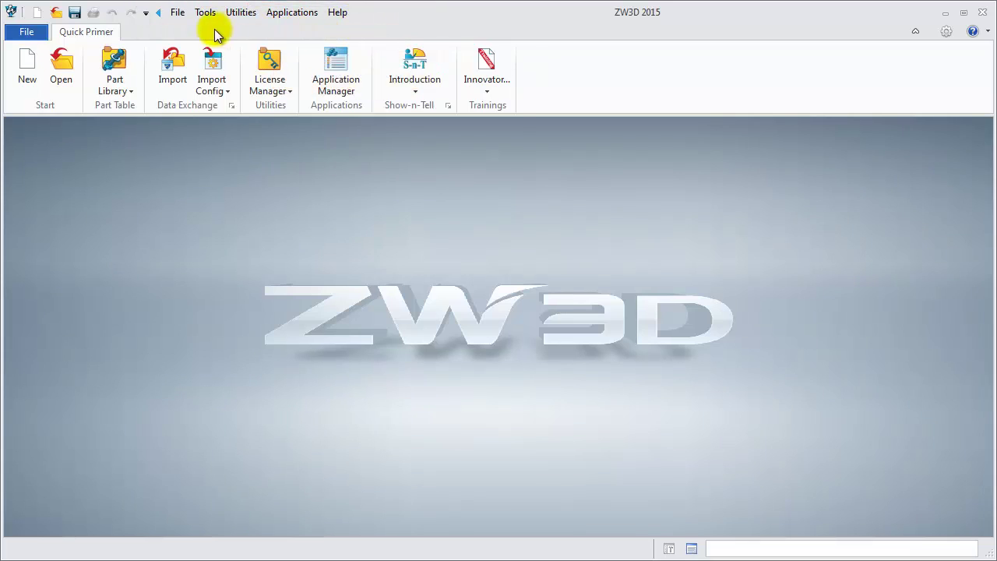
Create a new default Part/Assembly, Part001, and reveal the classic menu bar
left_click(26, 66)
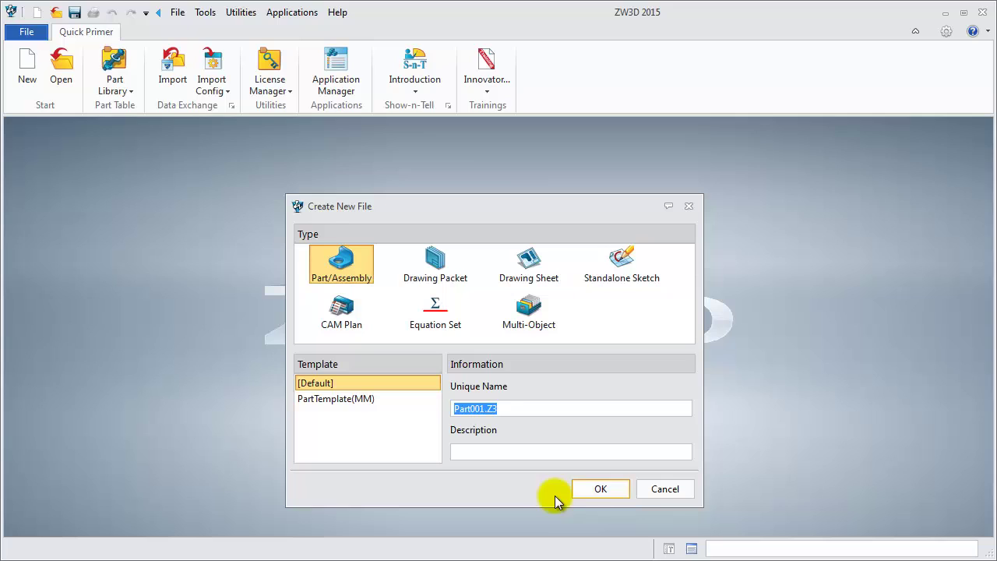
left_click(600, 491)
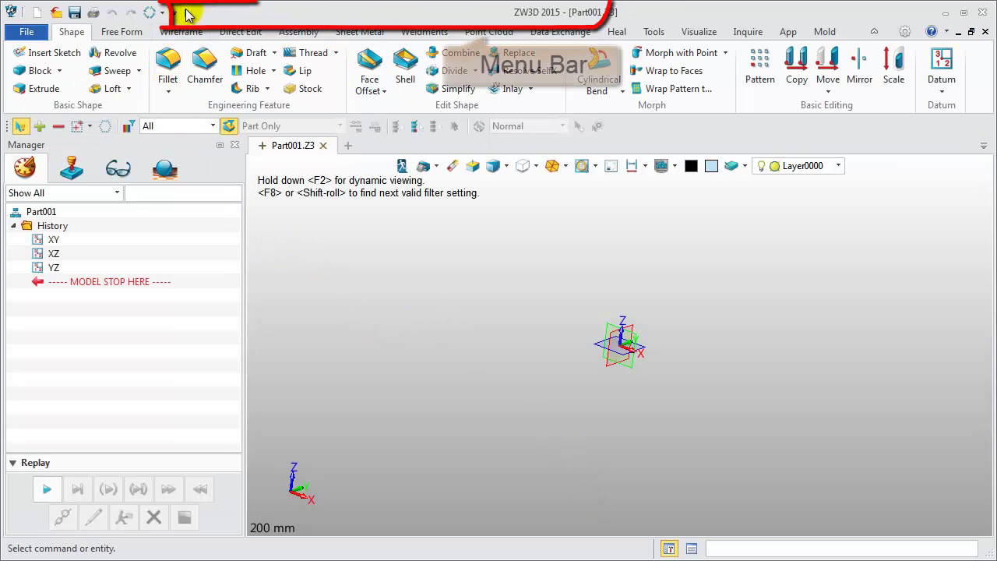
left_click(186, 12)
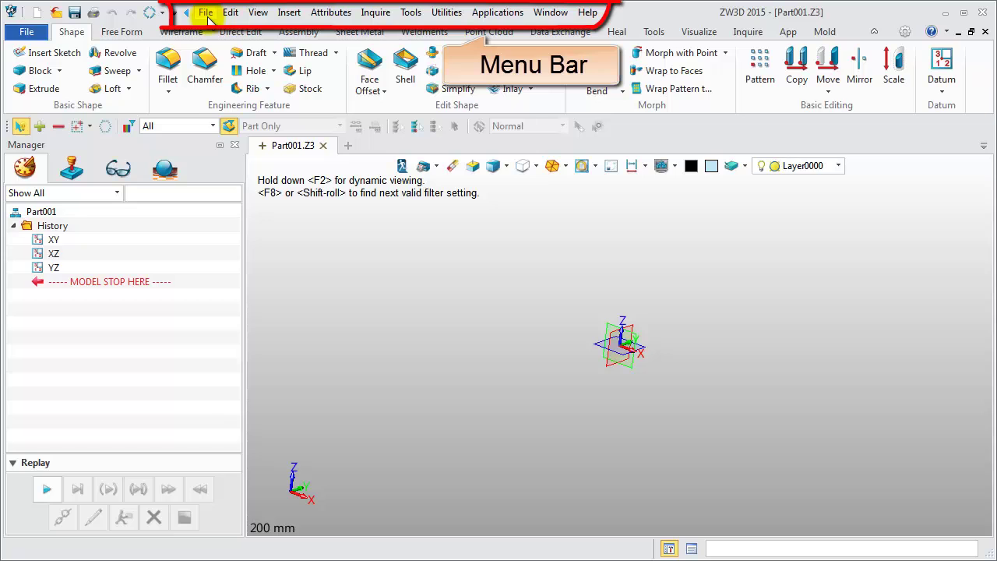
Browse the Insert menu and the App ribbon tab, then return to Shape commands
left_click(288, 13)
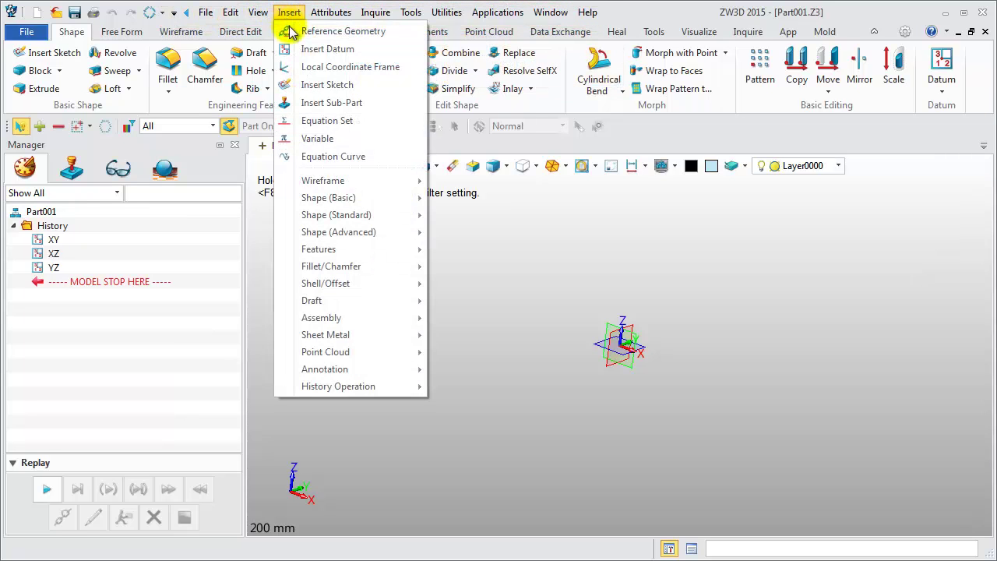
mouse_move(328, 198)
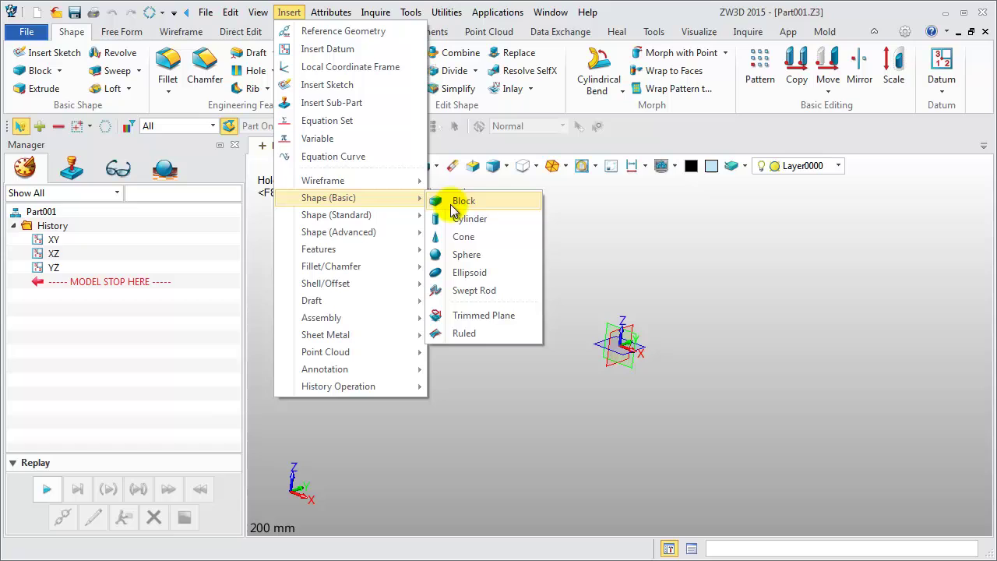
left_click(591, 220)
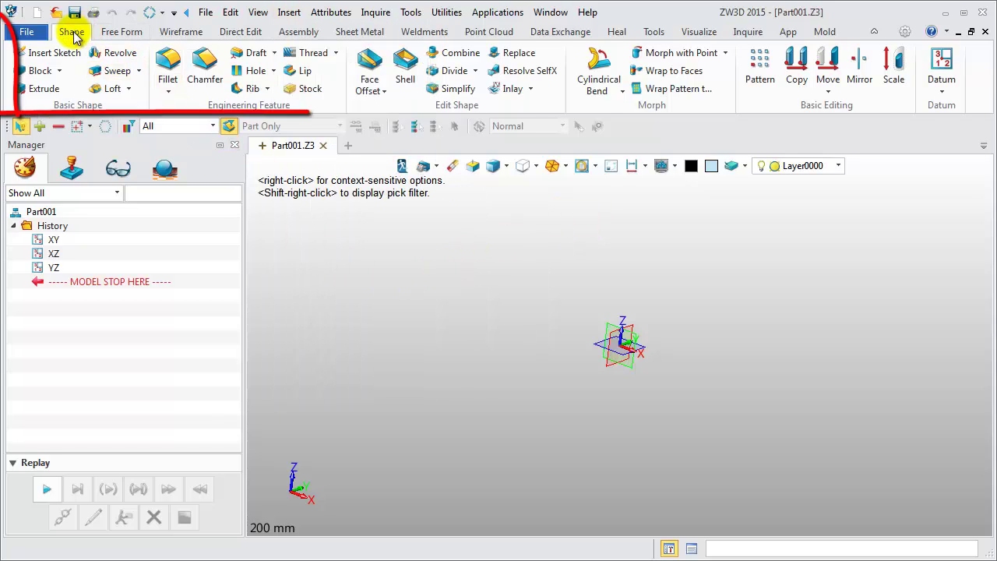
left_click(786, 31)
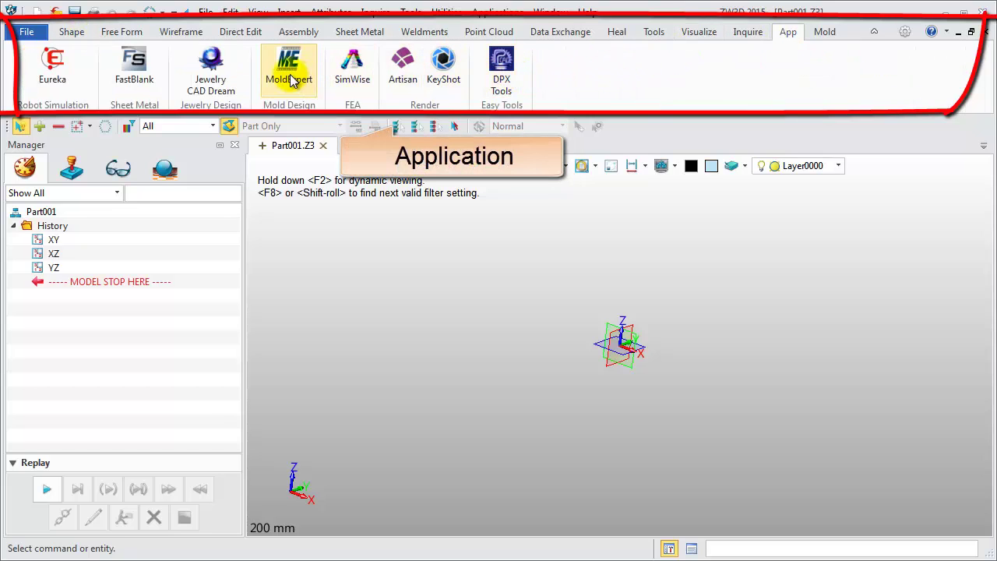
left_click(71, 31)
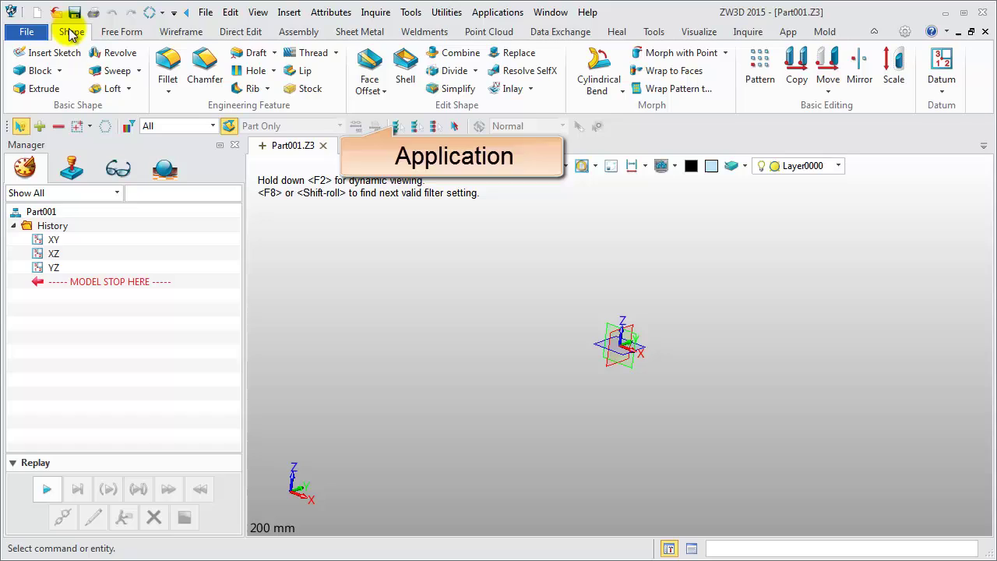
Create an 82 × 86 × 66 block from the origin, then set the pick filter to Edge
left_click(40, 70)
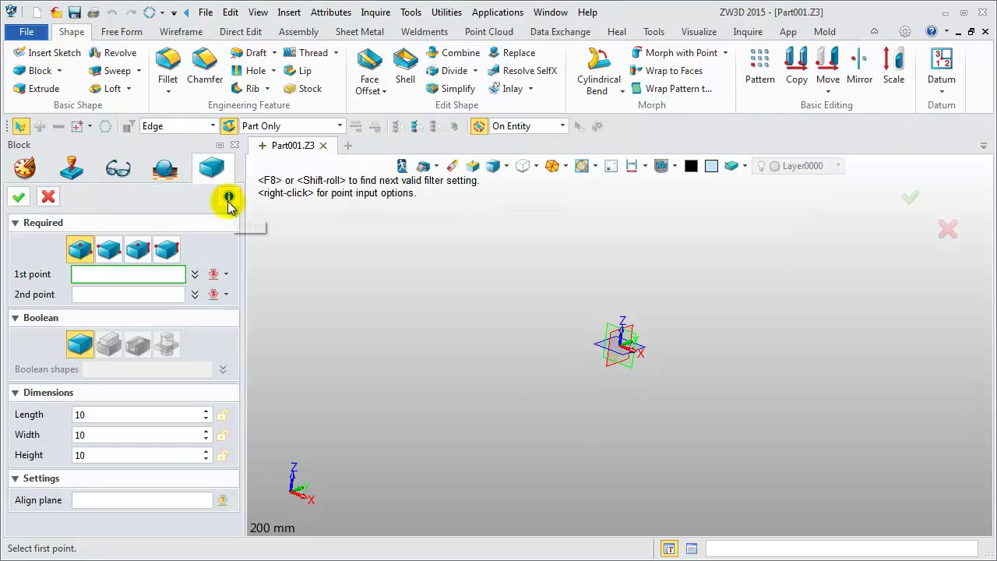
left_click(228, 201)
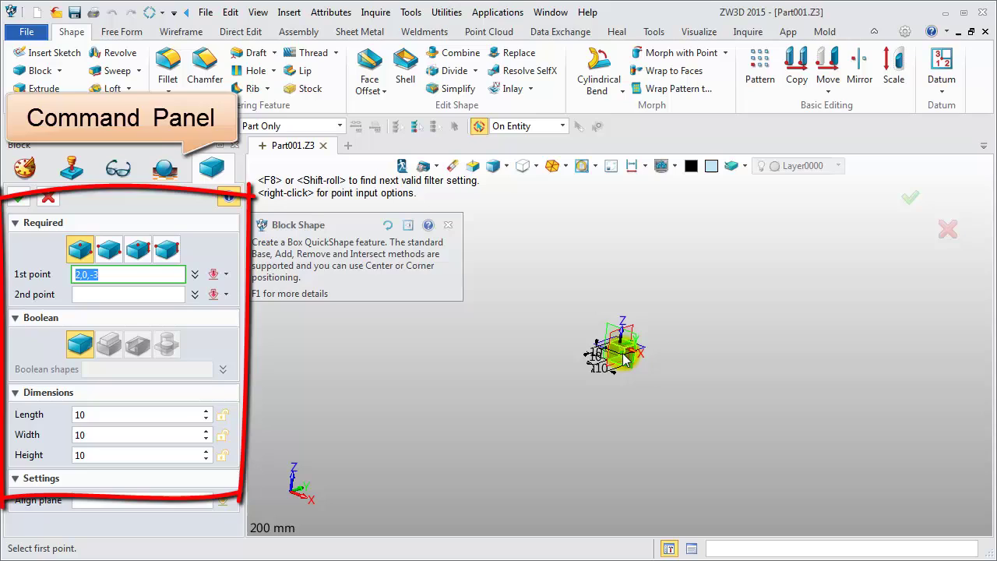
key("Return")
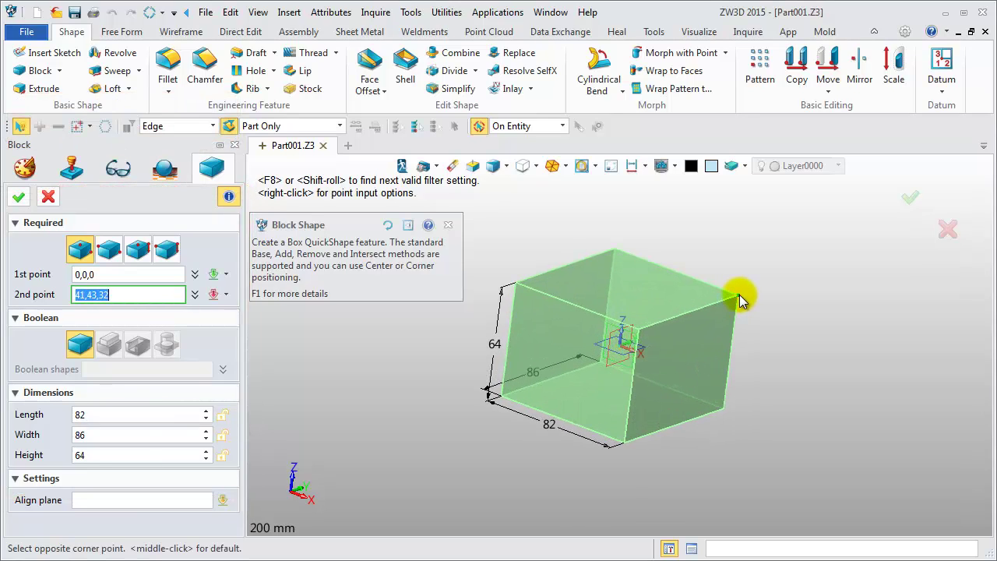
left_click(740, 298)
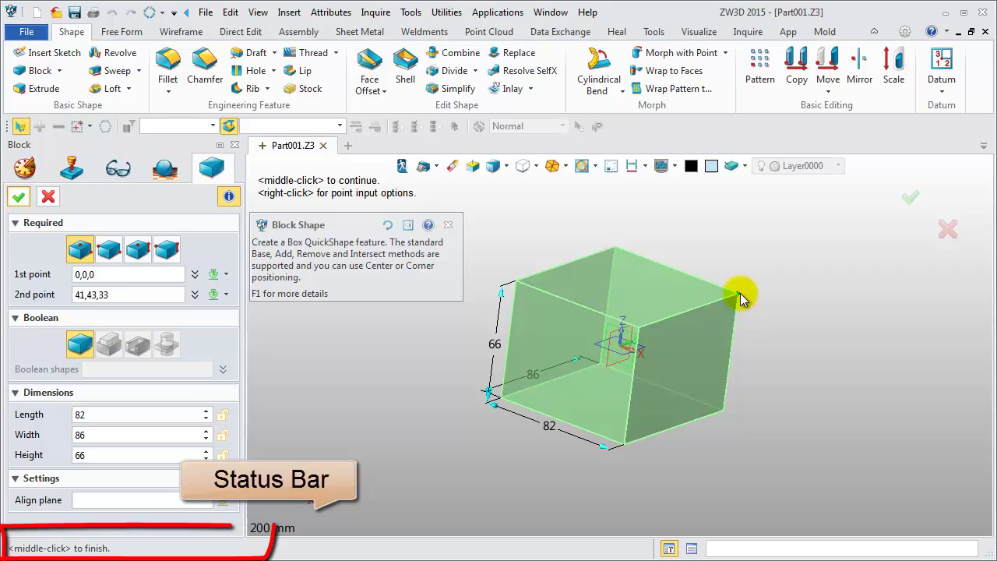
left_click(911, 196)
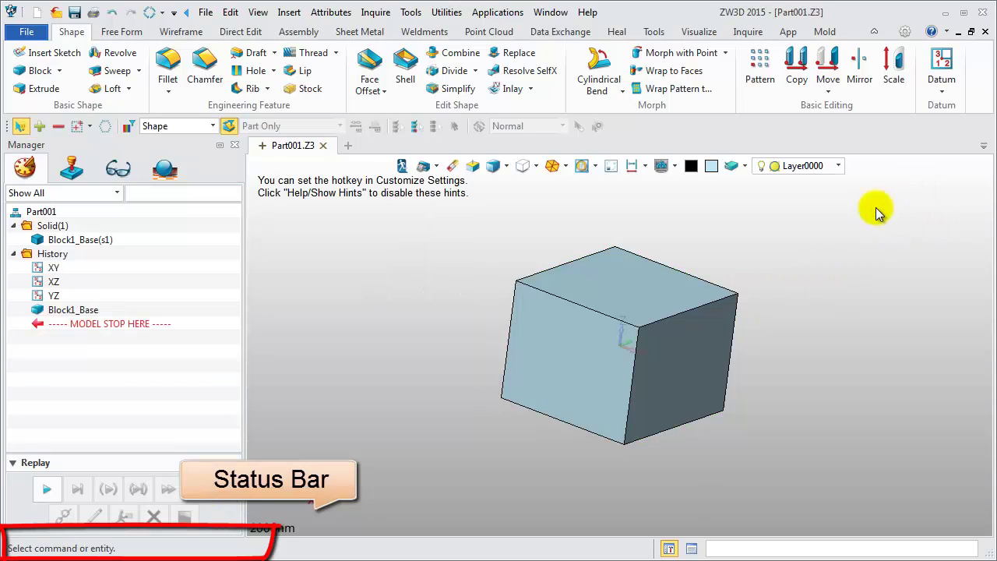
left_click(212, 126)
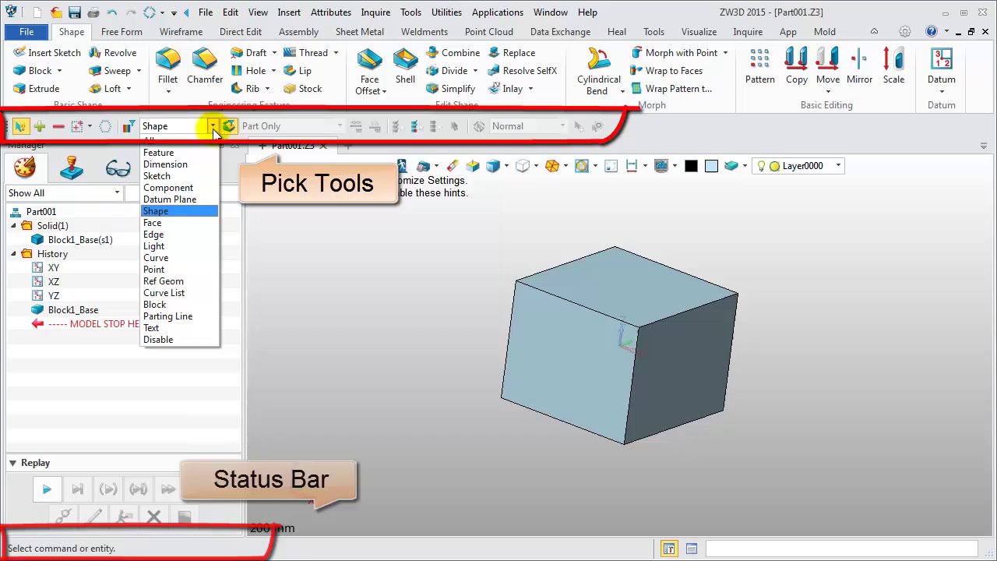
left_click(186, 233)
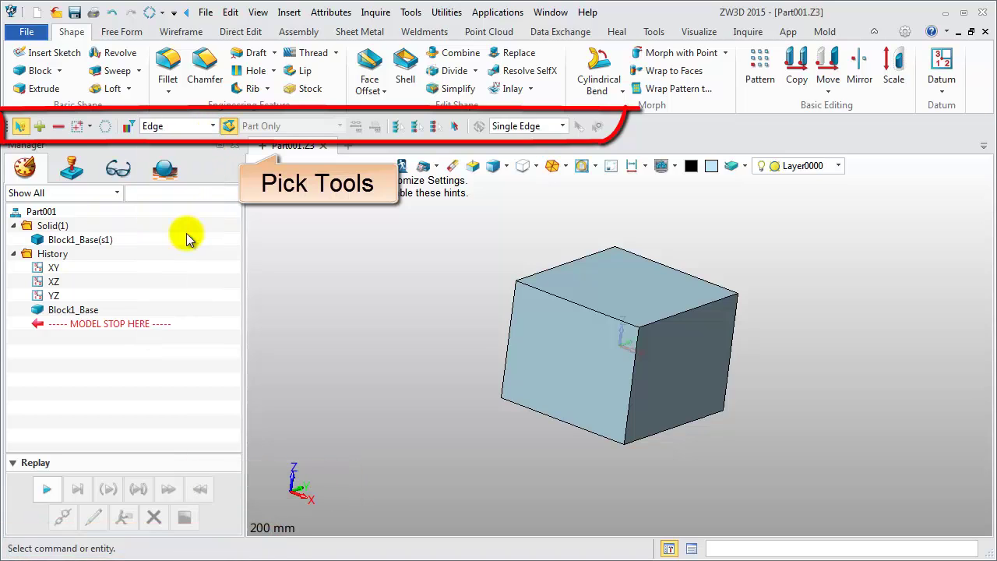
Fillet the block's top front edge with radius 22, creating Fillet1
left_click(168, 66)
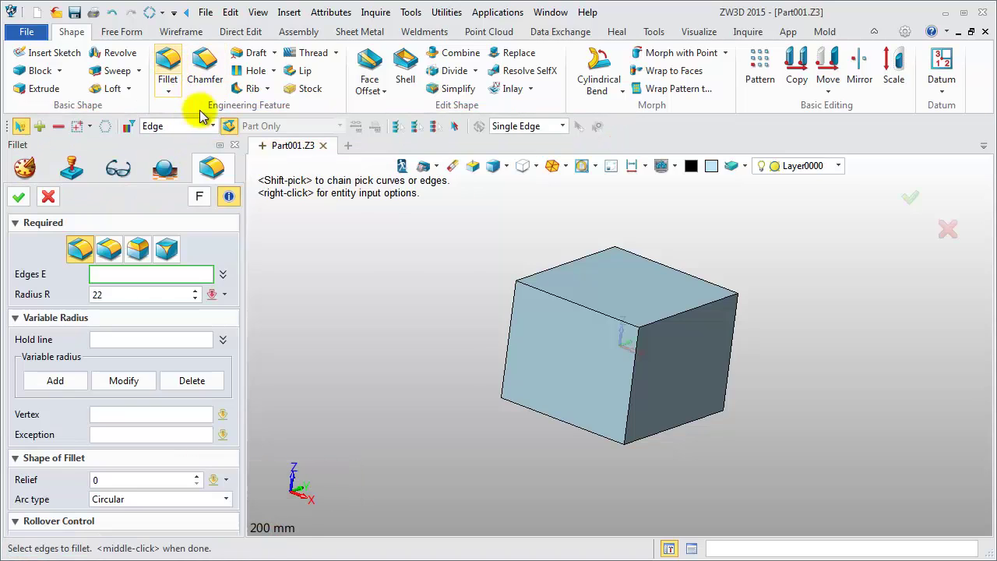
left_click(587, 307)
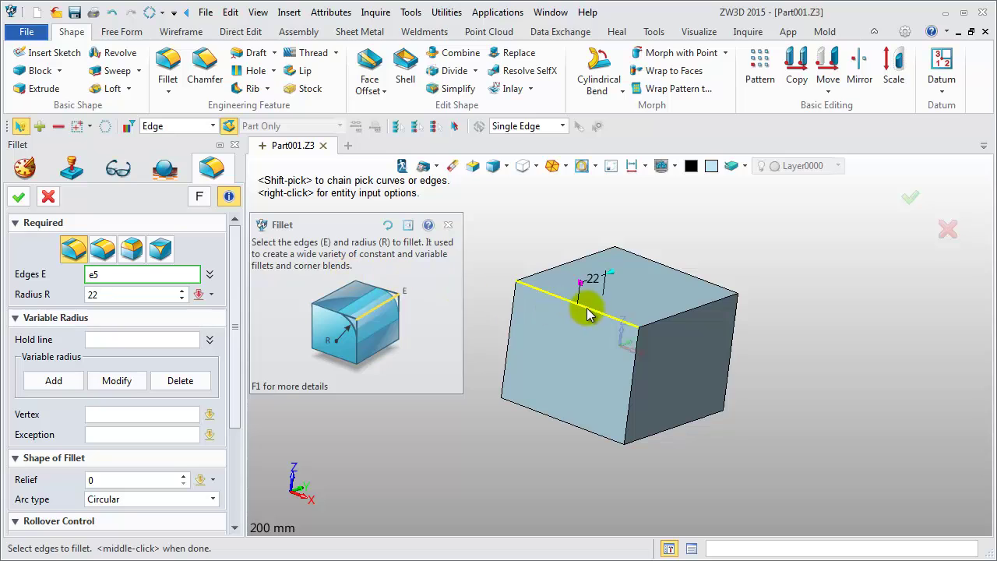
left_click(448, 226)
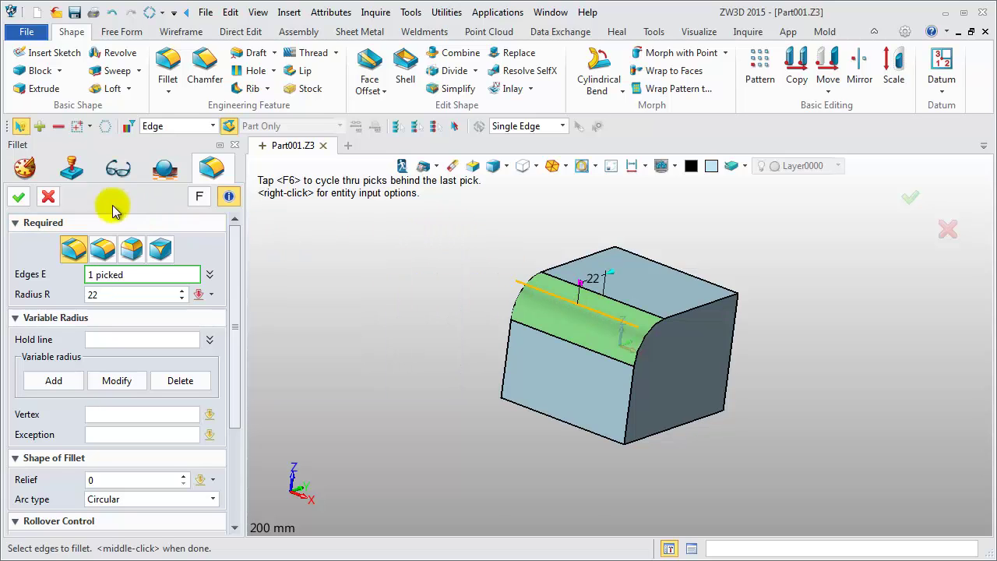
left_click(18, 197)
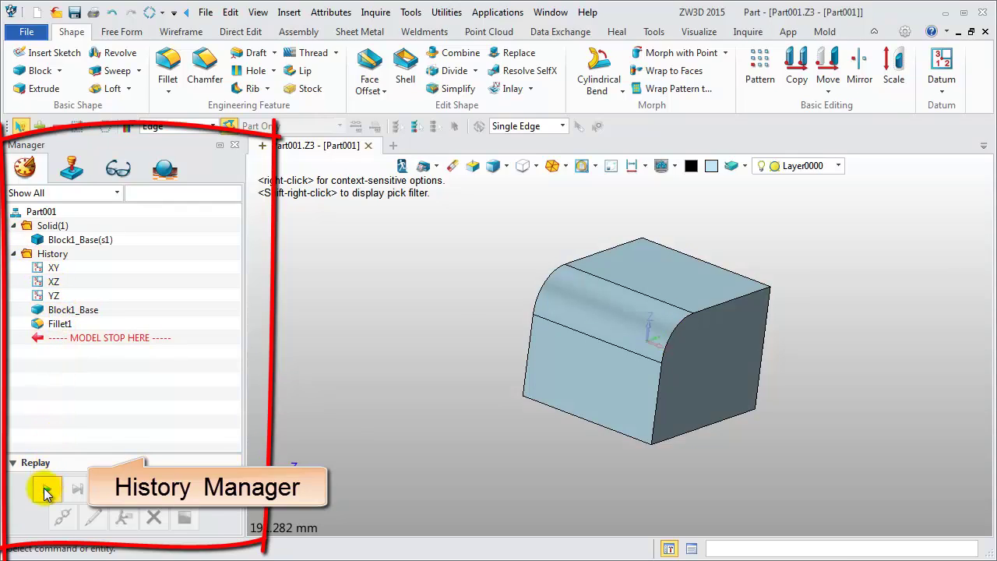
Replay the part history, then start a 2D sheet using the A3_H(ANSI) template
left_click(46, 489)
left_click(48, 489)
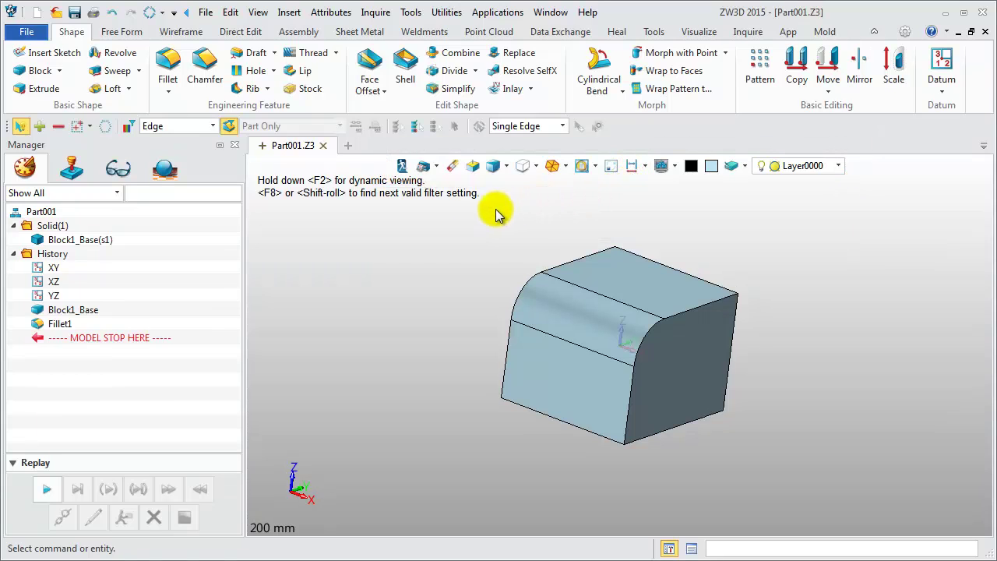
left_click(436, 167)
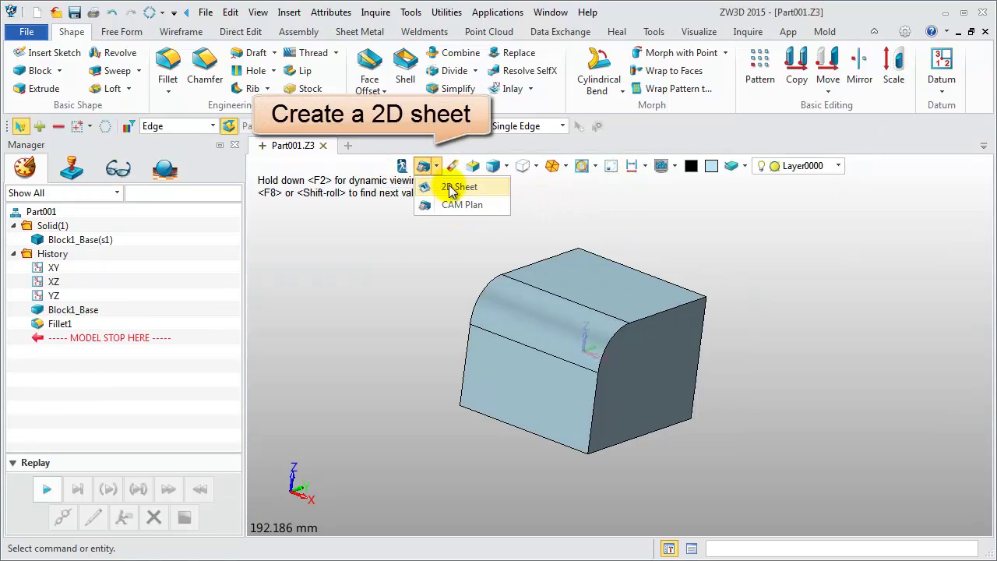
left_click(451, 189)
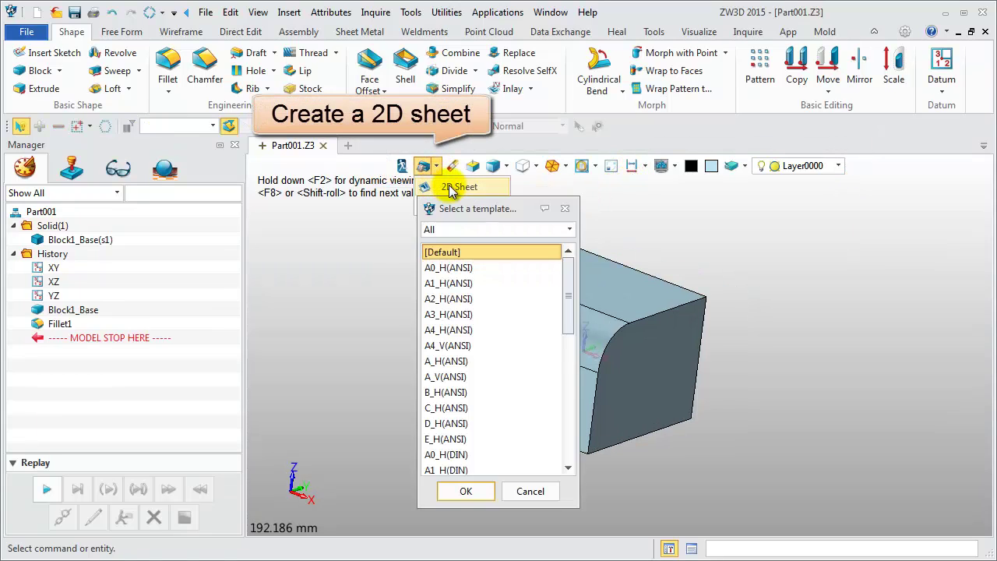
left_click(458, 319)
left_click(465, 490)
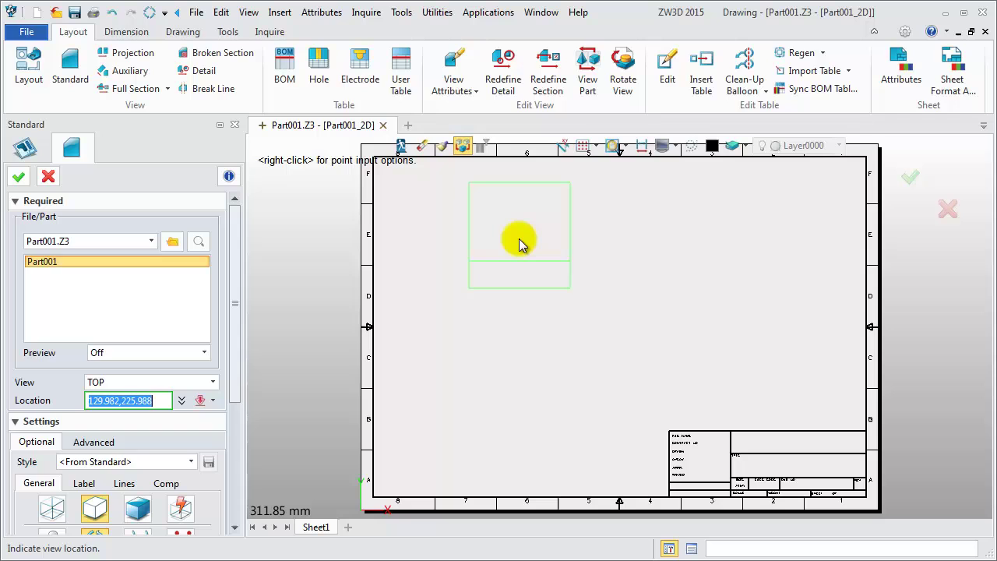
Place Part001's TOP view, with projected views below and to its right
left_click(519, 259)
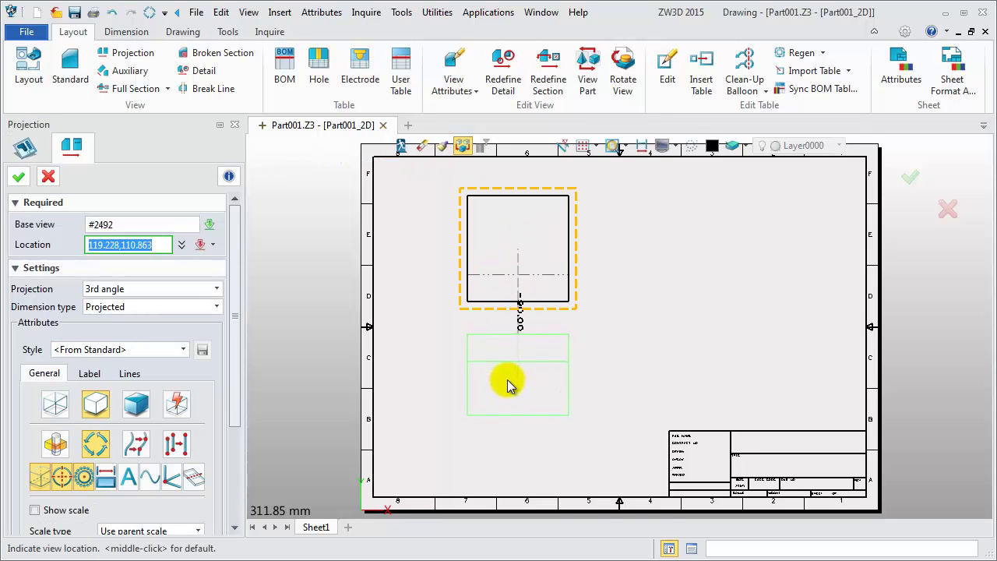
left_click(507, 400)
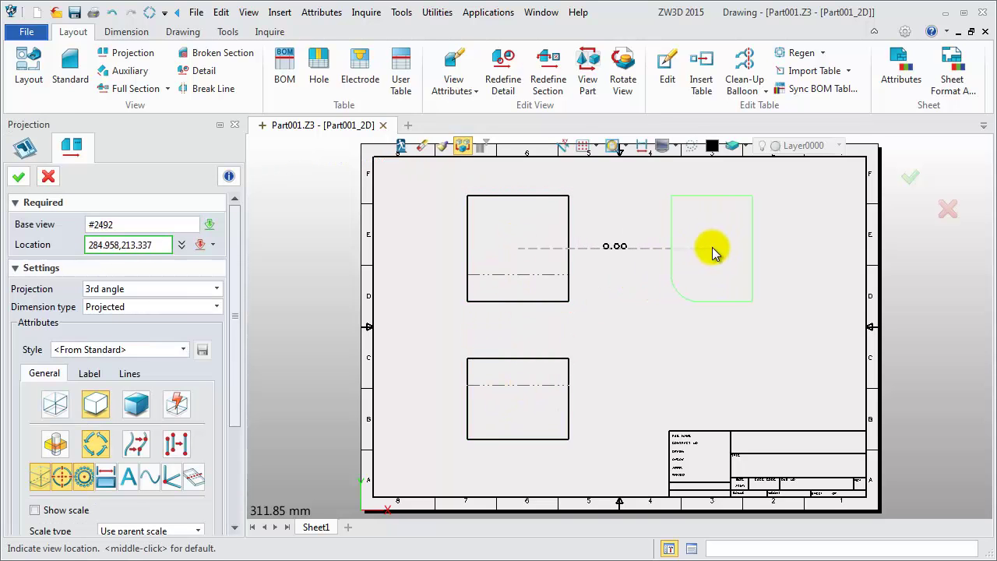
left_click(715, 253)
middle_click(715, 253)
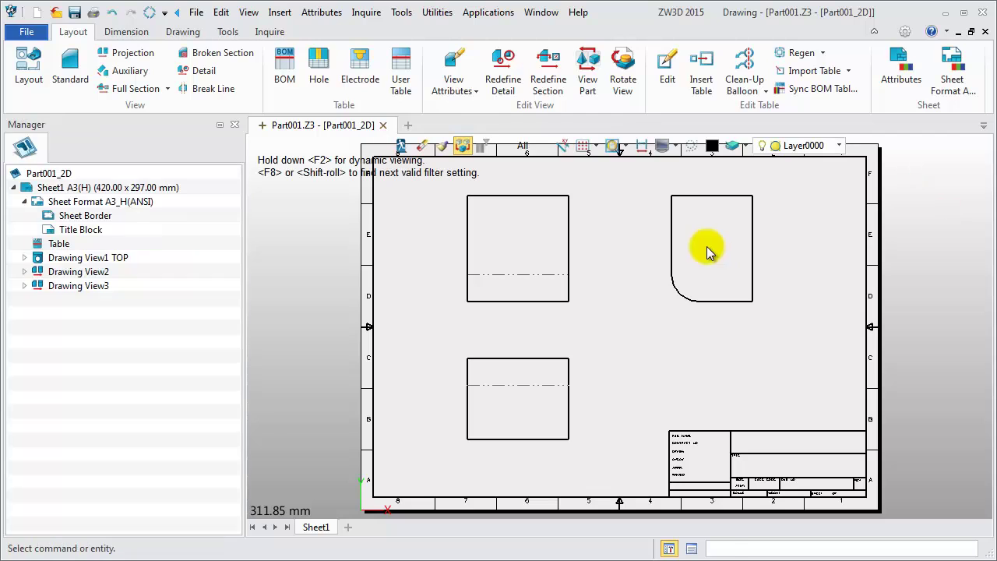
middle_click_drag(597, 177, 594, 191)
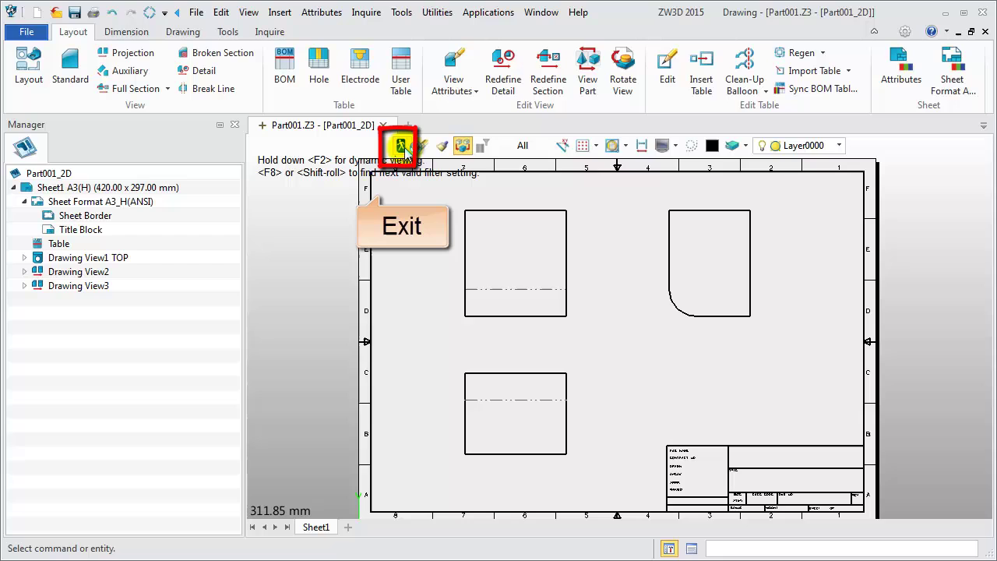
Exit the sheet to the root object list and open 01-base.Z3
left_click(401, 146)
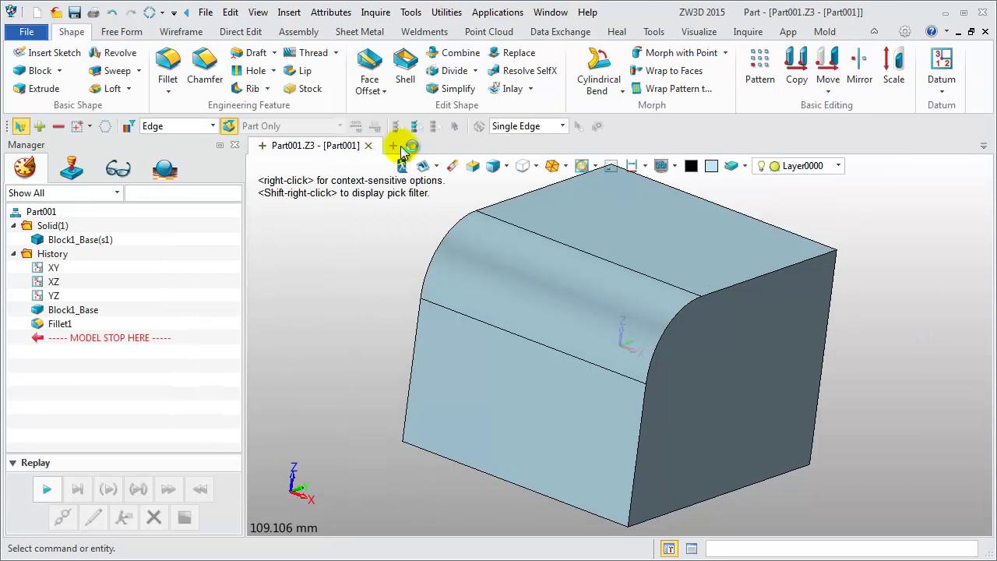
left_click(401, 164)
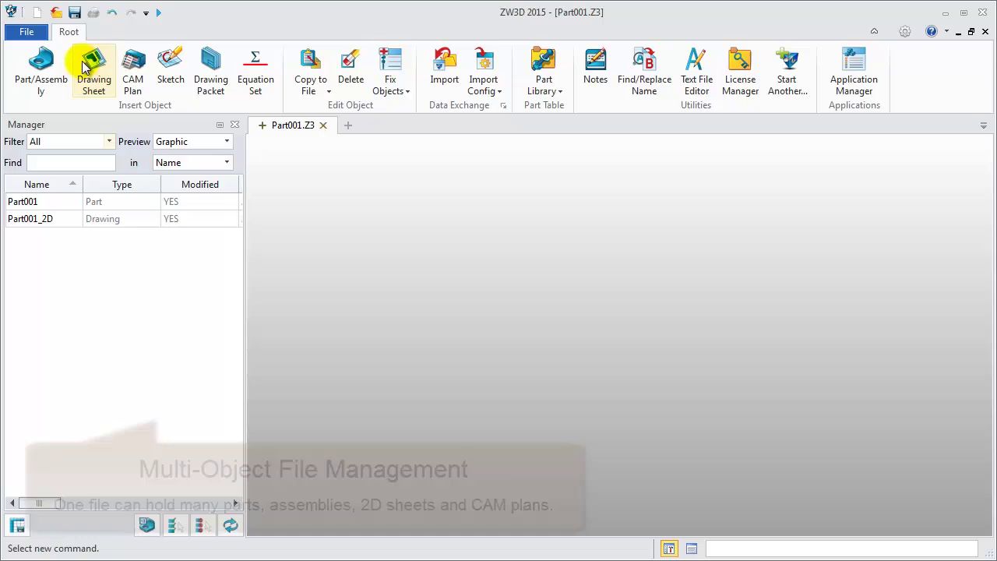
left_click(55, 14)
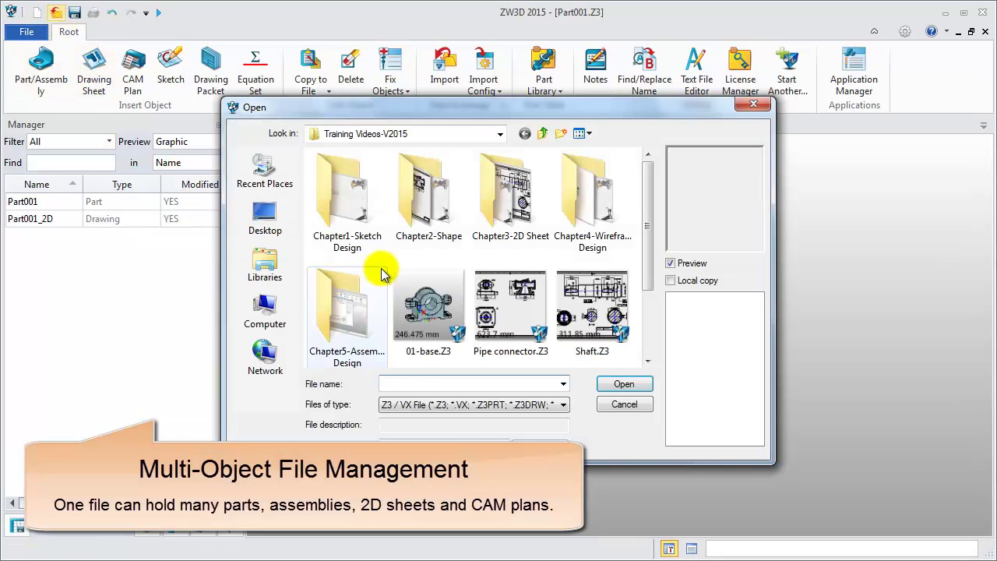
left_click(427, 302)
left_click(609, 388)
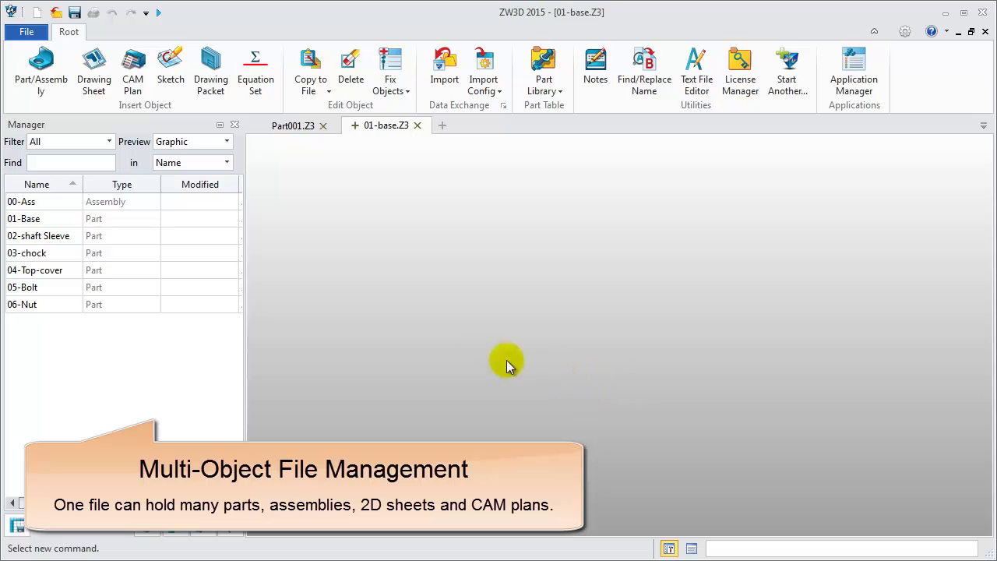
Preview 01-Base and 00-Ass, then open the 00-Ass assembly
left_click(31, 218)
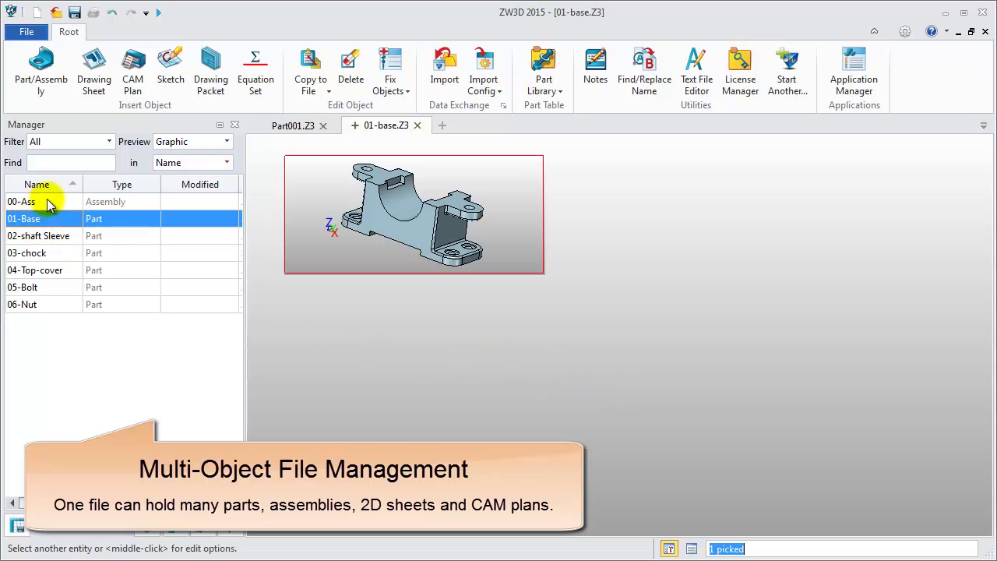
left_click(58, 204)
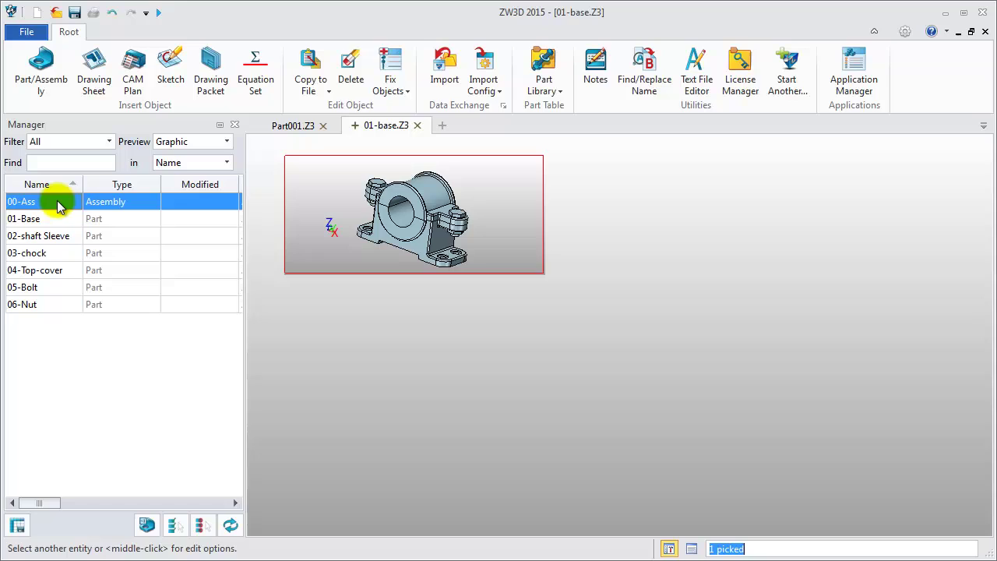
double_click(58, 204)
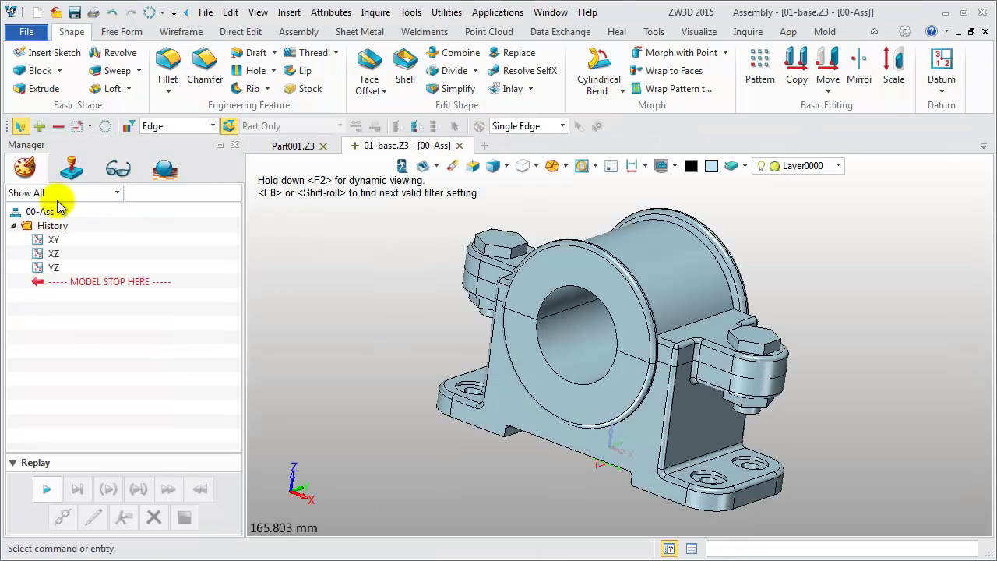
List the components with Alignments expanded, and view the assembly from Front, then Isometric
left_click(71, 173)
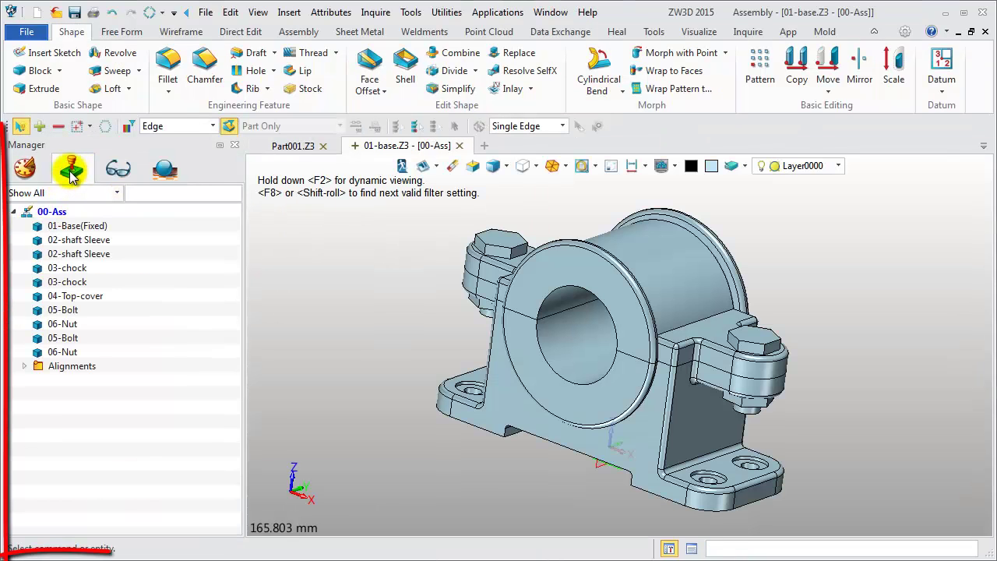
left_click(24, 366)
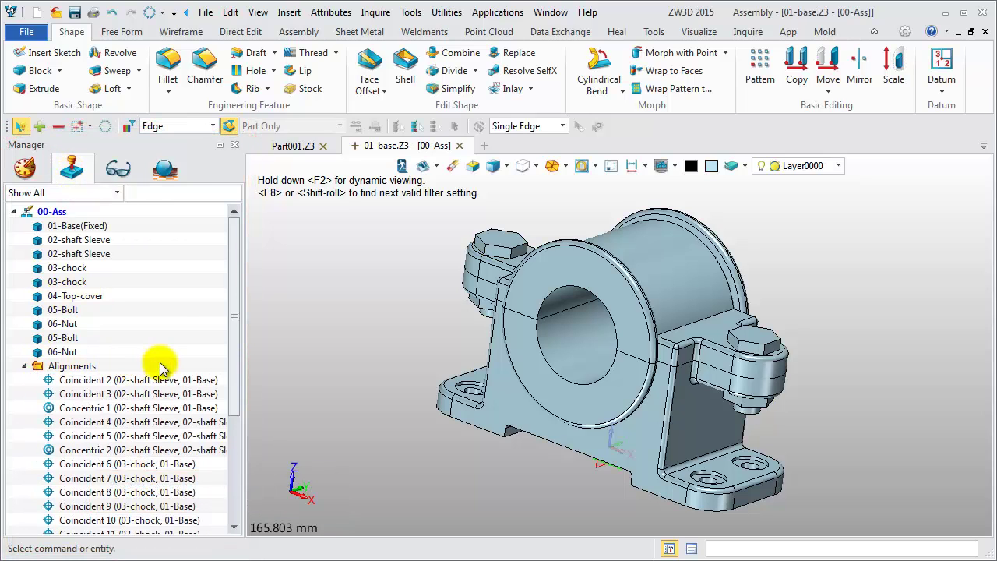
left_click(119, 173)
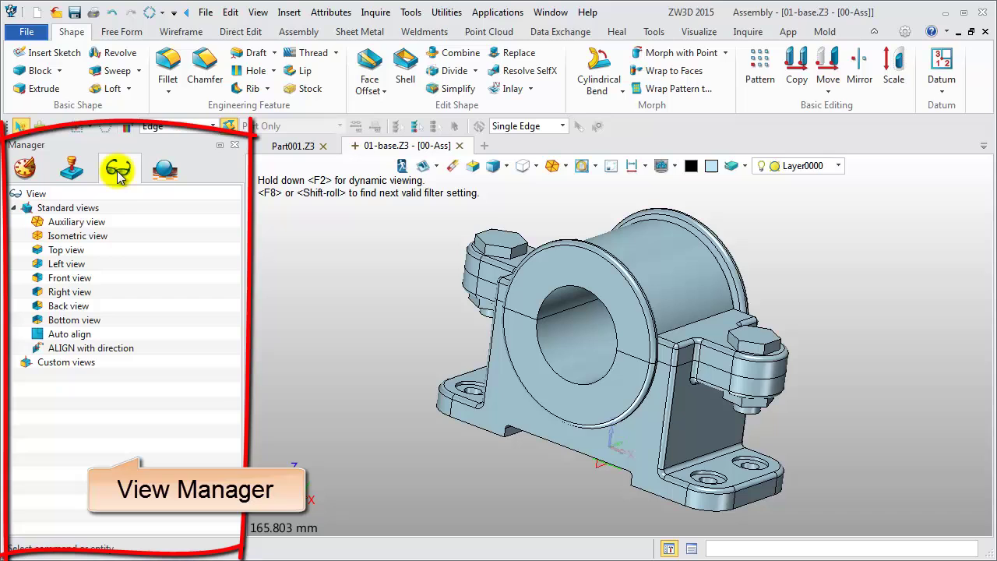
left_click(82, 280)
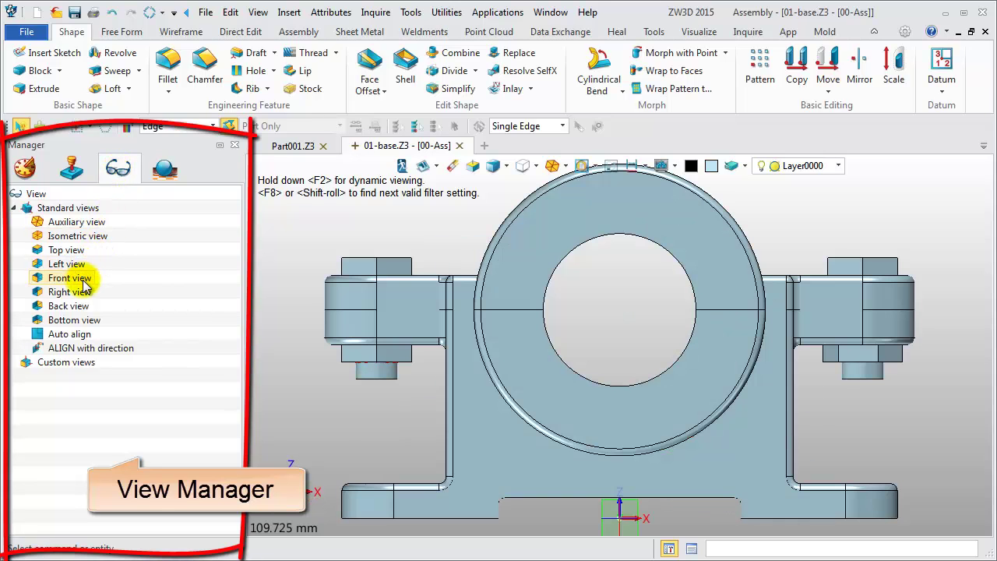
left_click(84, 236)
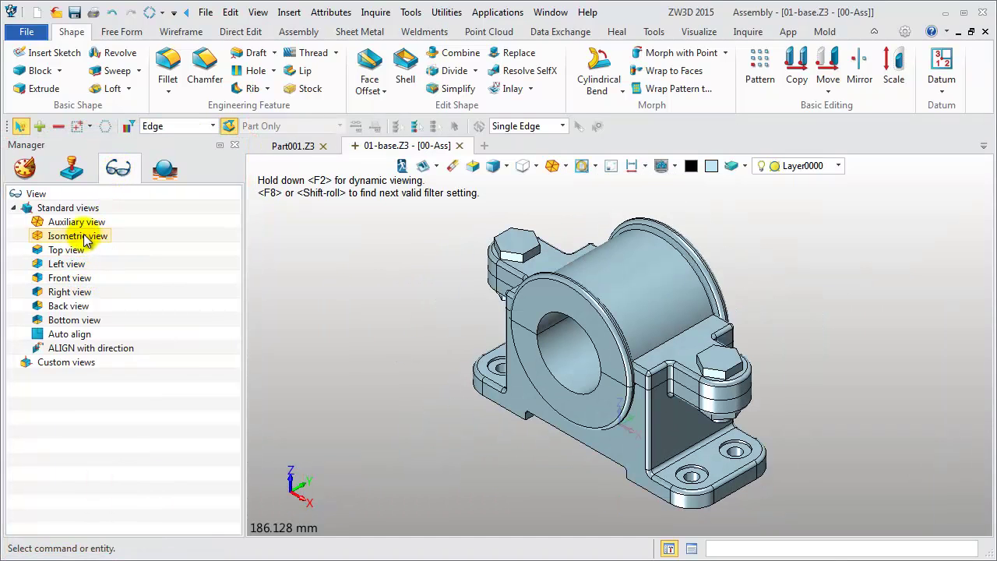
Turn Drop Shadow Display on in the Visual Manager, then return to the Assembly Manager
left_click(165, 170)
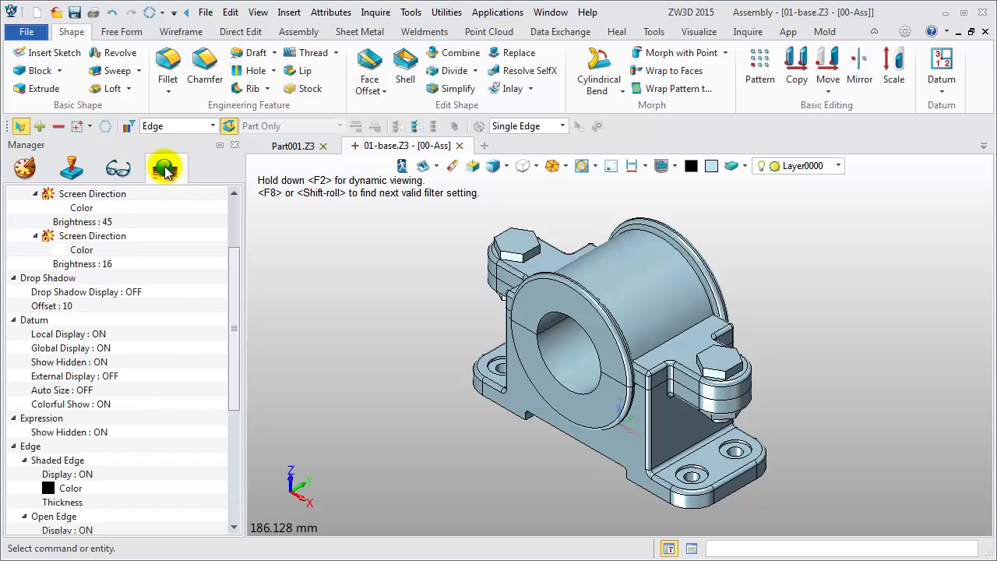
double_click(130, 300)
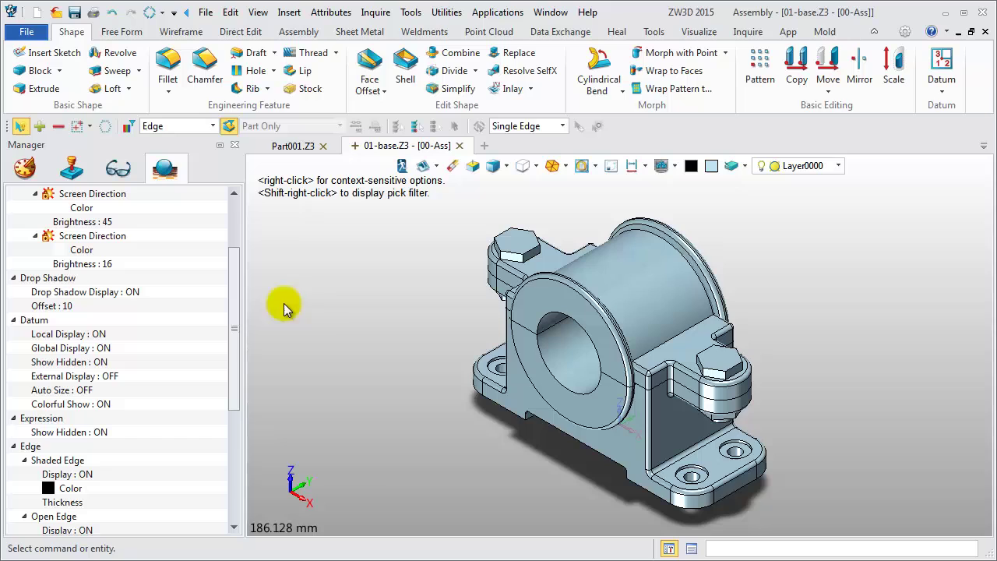
left_click(71, 168)
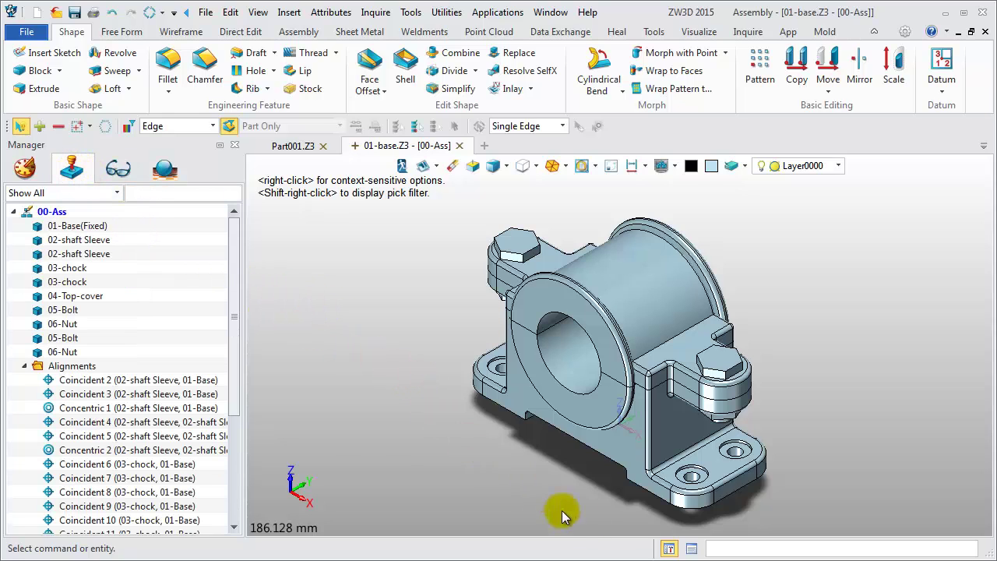
Toggle the Manager and Output panels, leaving the Manager hidden and the ribbon minimized
left_click(668, 548)
left_click(668, 548)
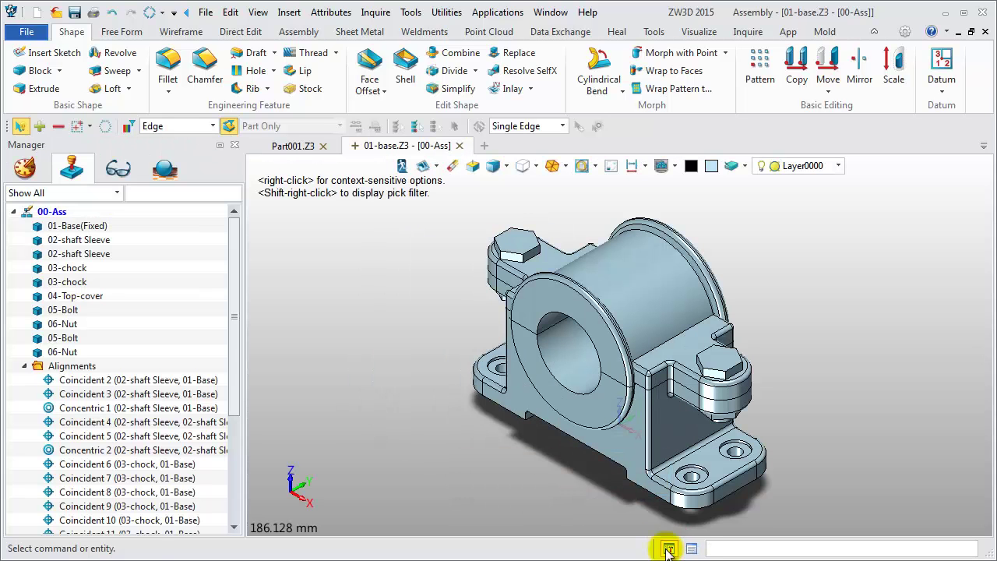
left_click(689, 548)
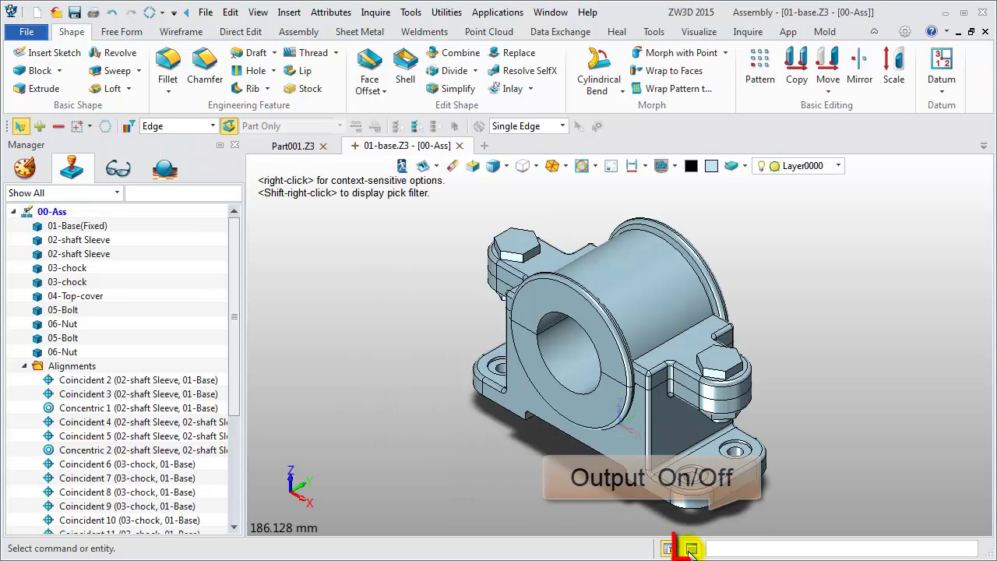
left_click(689, 549)
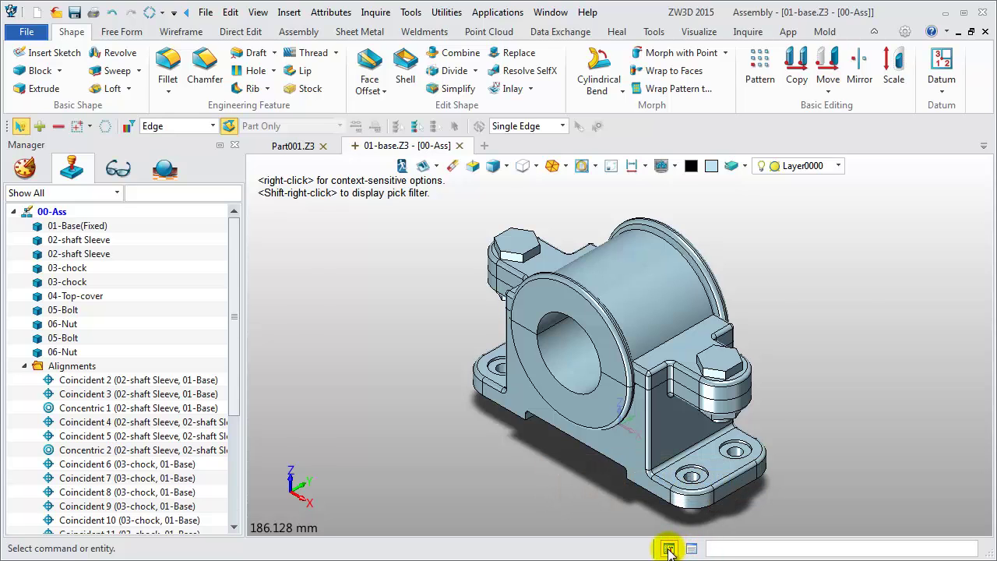
left_click(667, 548)
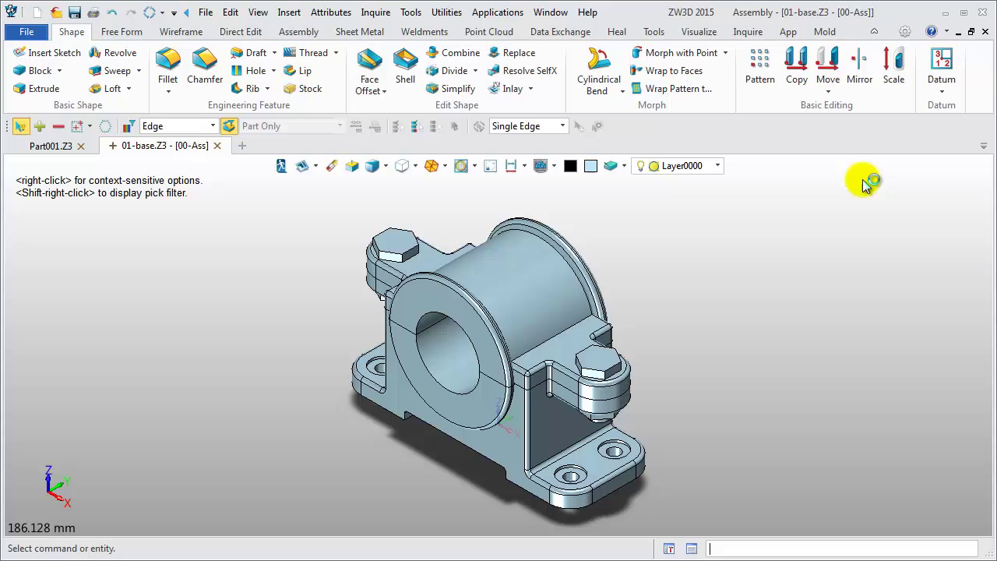
left_click(873, 31)
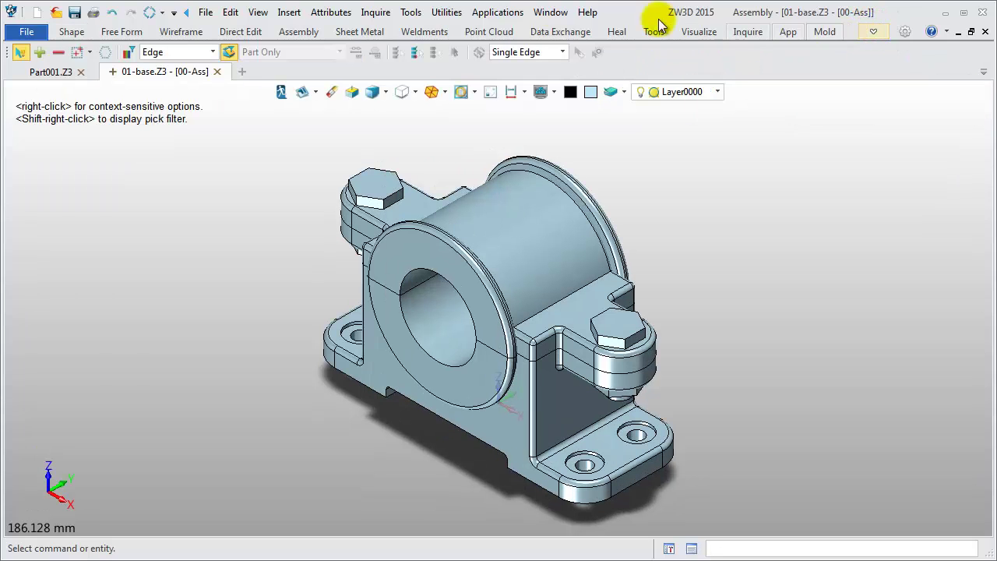
Arrange the two document windows by Tile, Horizontal Tile, then Cascade
left_click(549, 12)
left_click(567, 29)
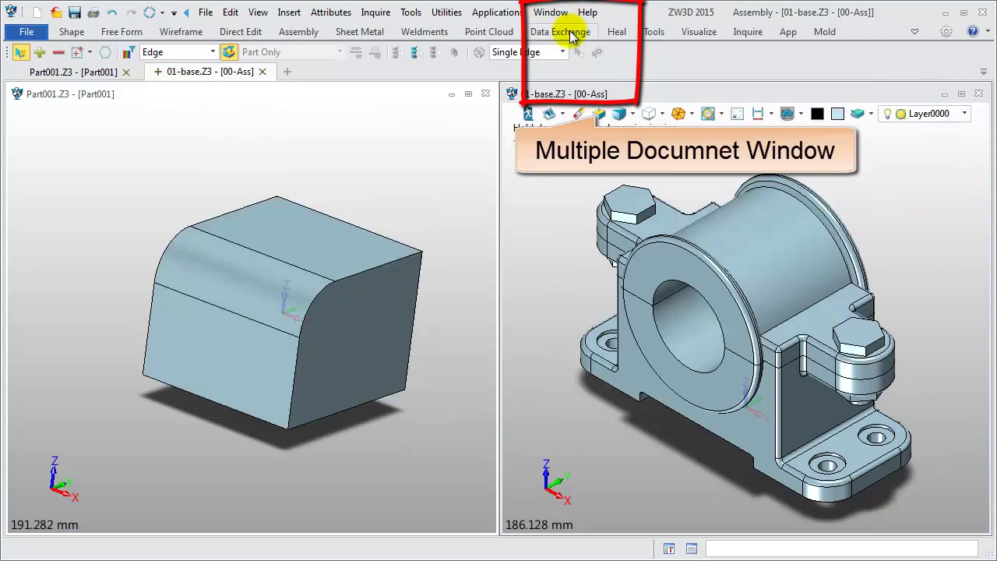
left_click(549, 13)
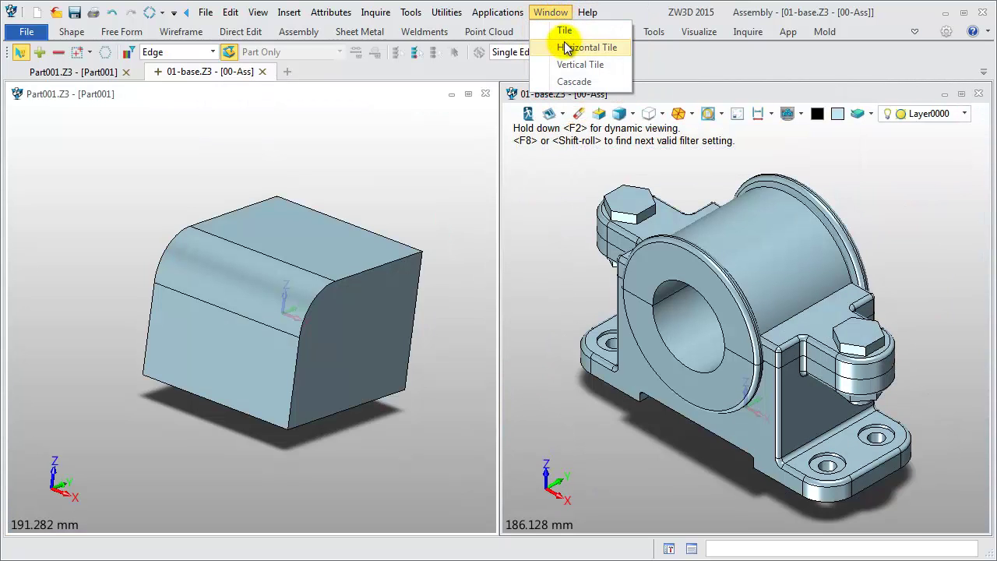
left_click(567, 48)
left_click(550, 13)
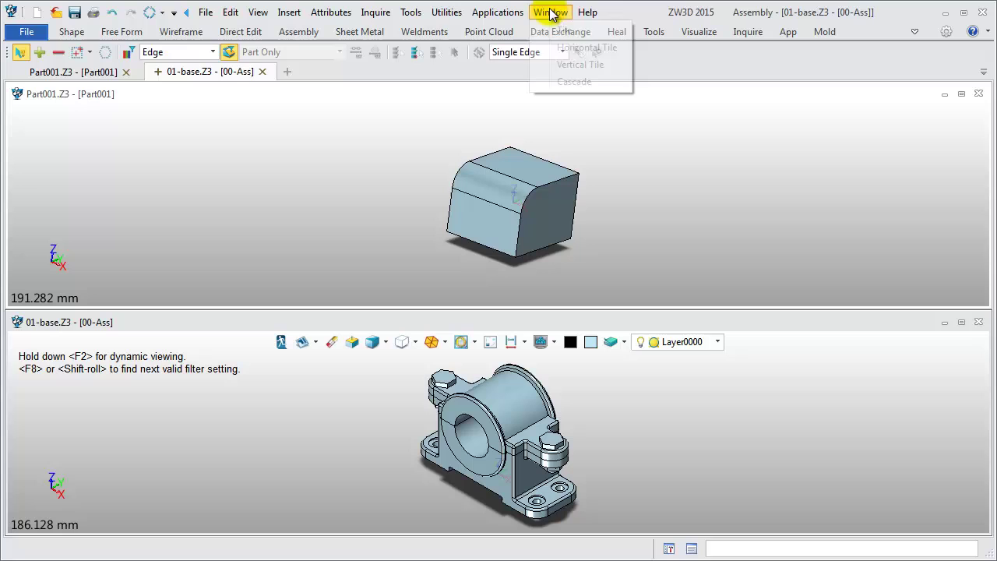
left_click(566, 82)
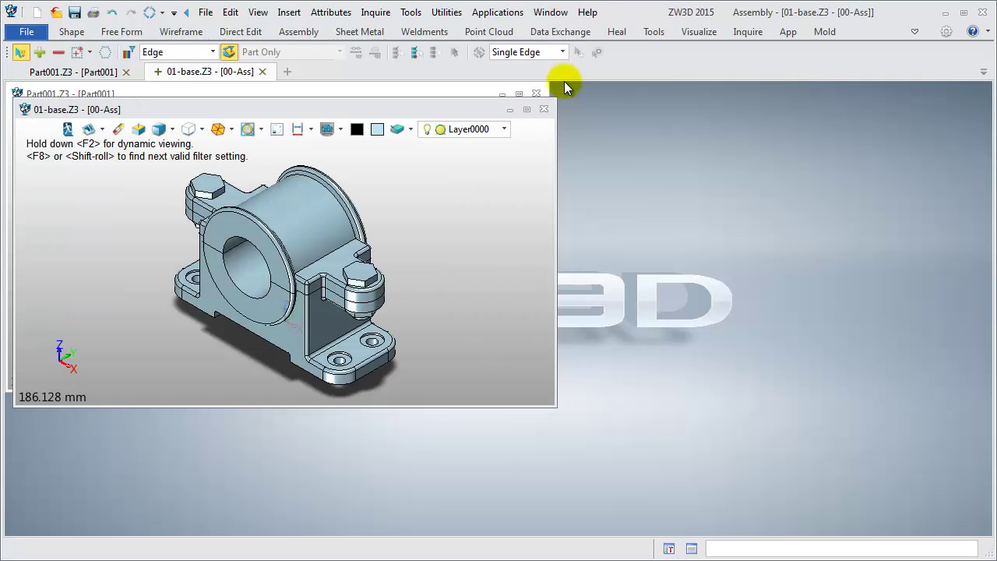
Switch between the cascaded documents, maximize 01-base, and restore the Manager and full ribbon
left_click_drag(436, 111, 661, 204)
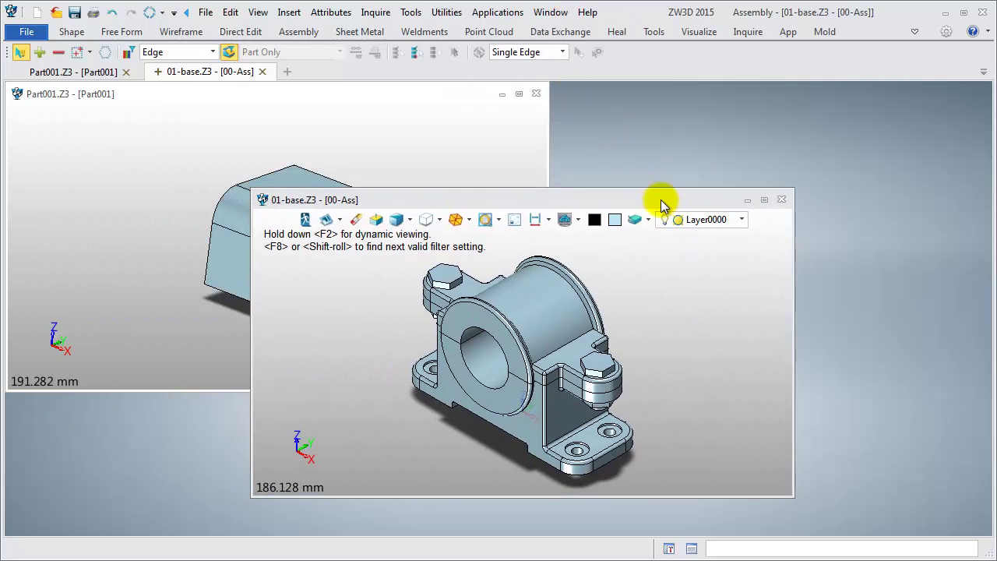
left_click(382, 98)
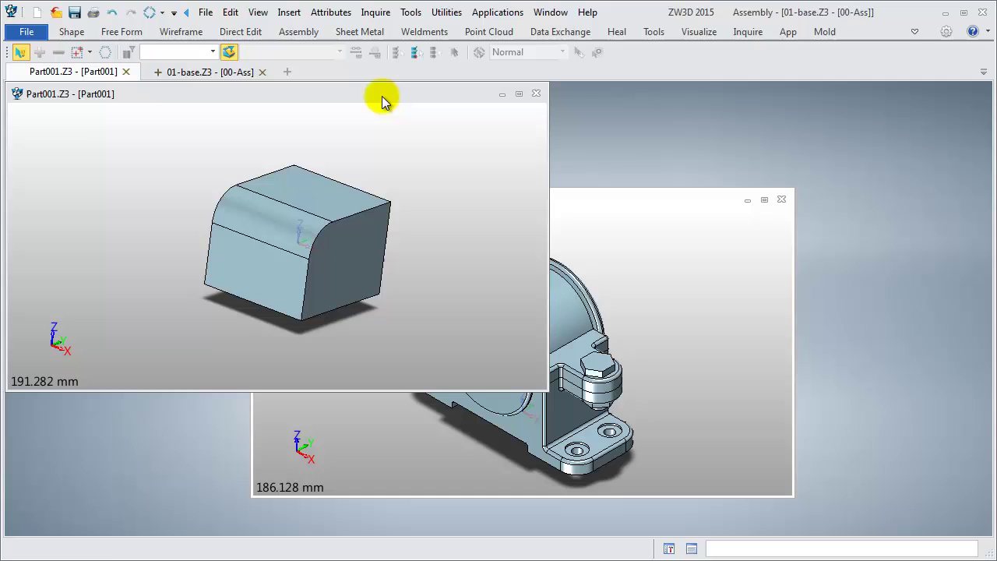
left_click(645, 237)
double_click(638, 201)
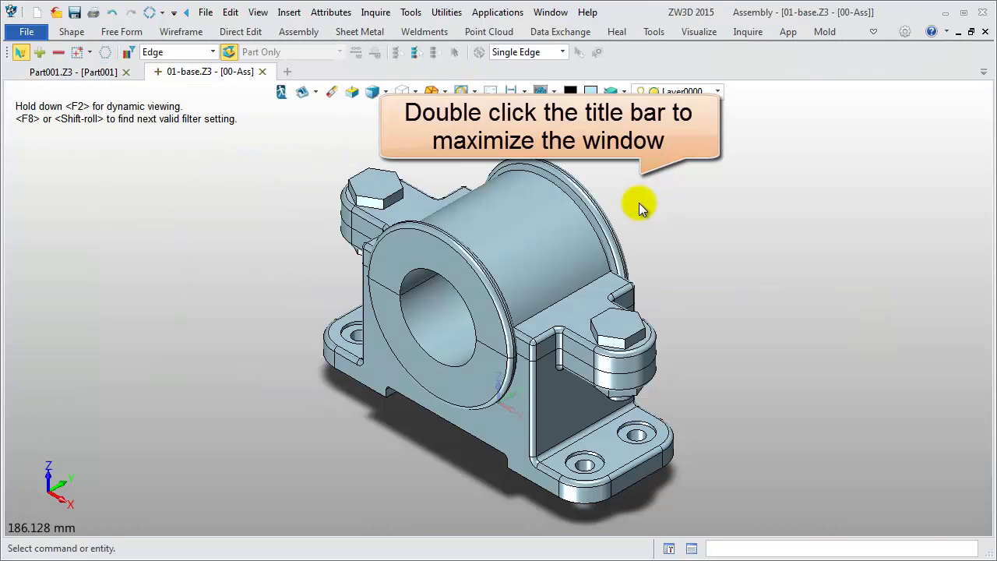
left_click(667, 547)
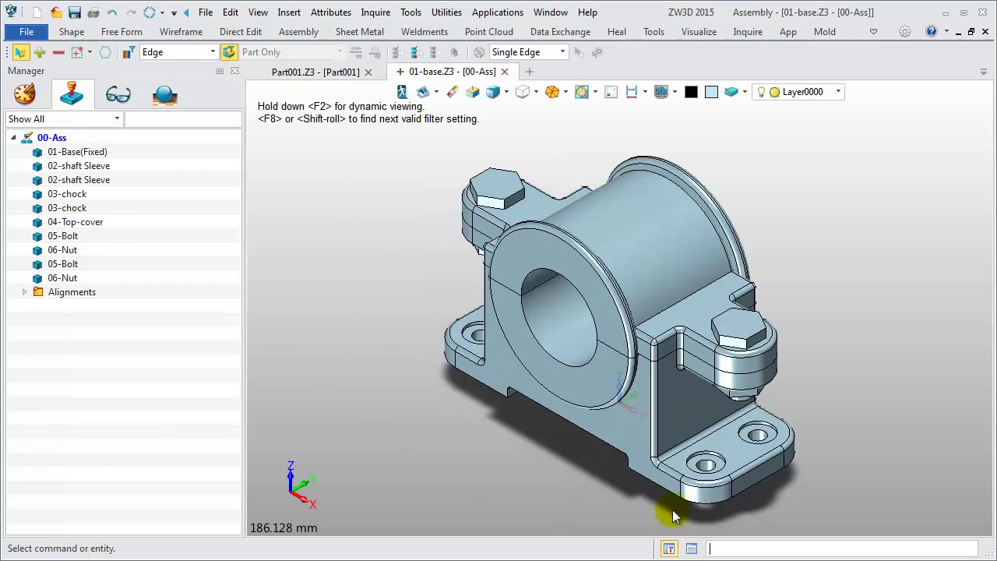
left_click(874, 33)
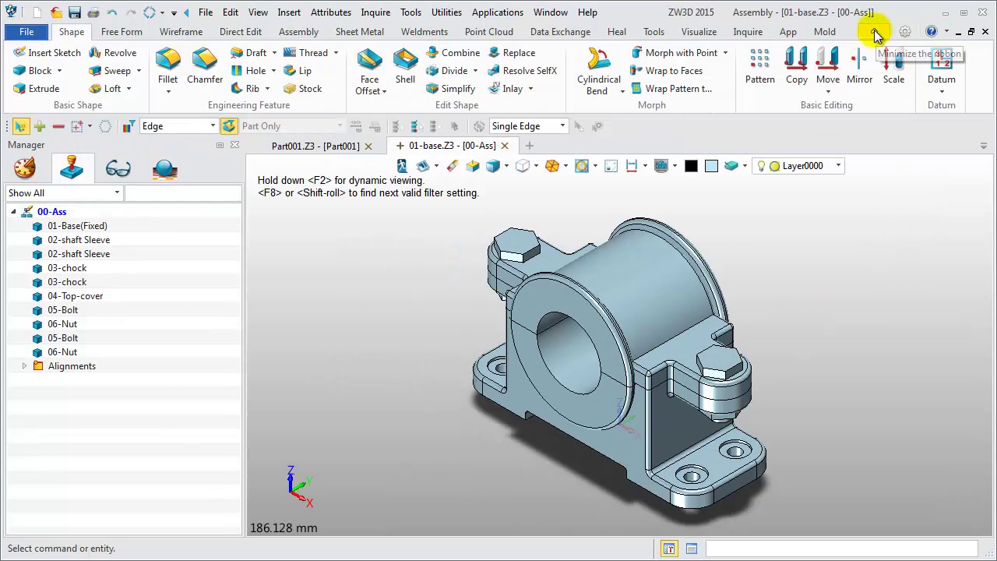